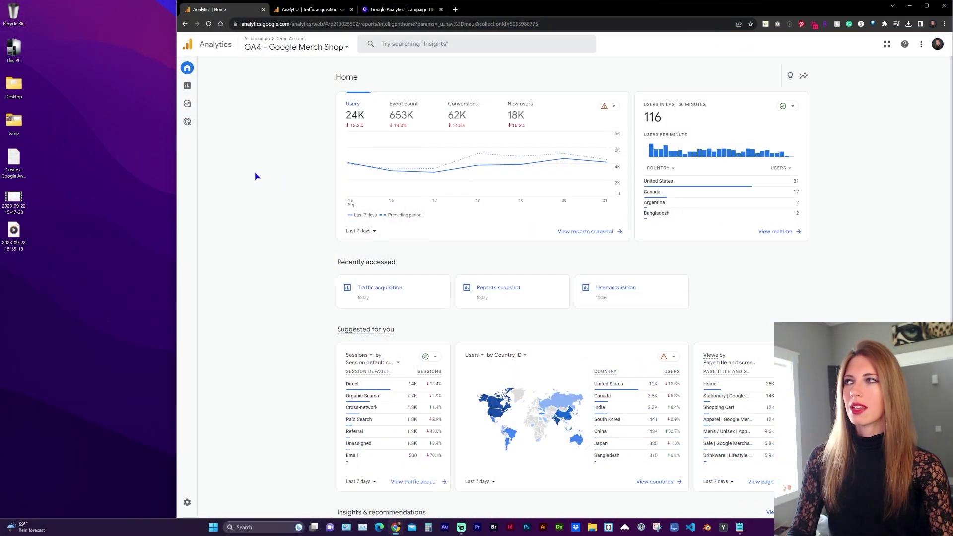
Open the Traffic acquisition report under Reports > Acquisition.
mouse_move(185, 70)
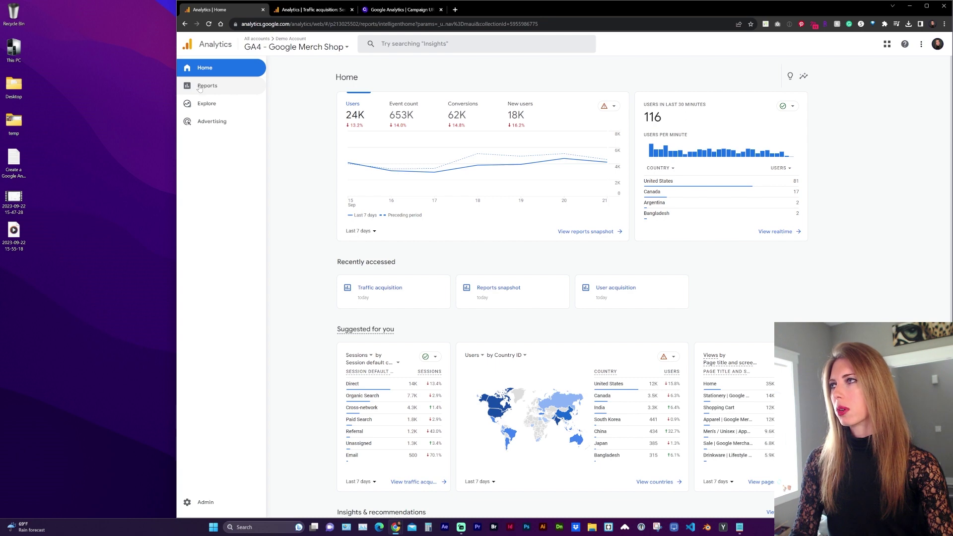
left_click(199, 87)
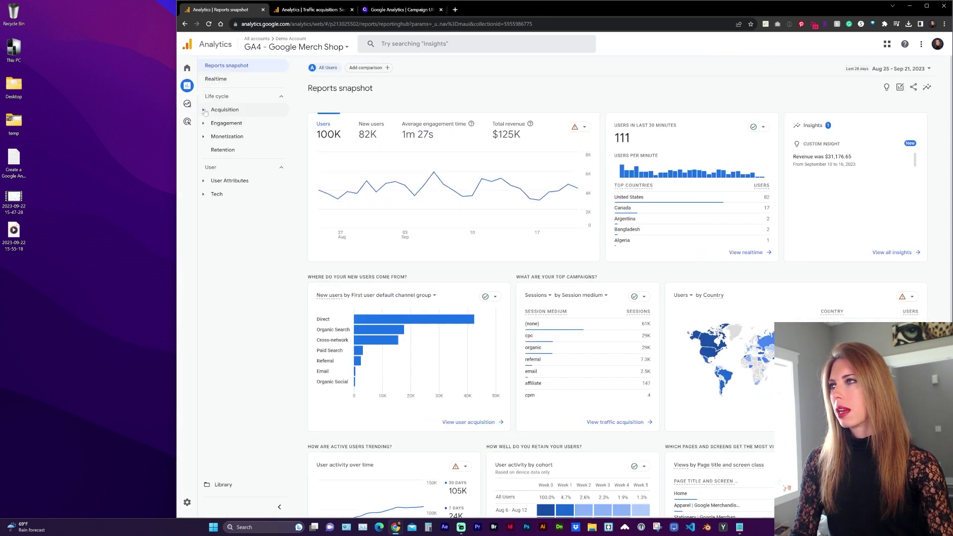
left_click(205, 111)
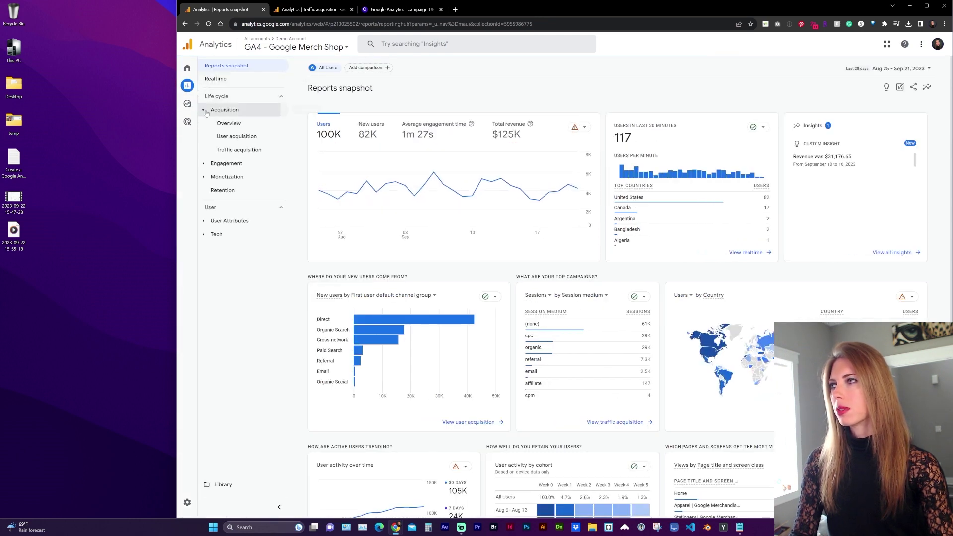
left_click(249, 152)
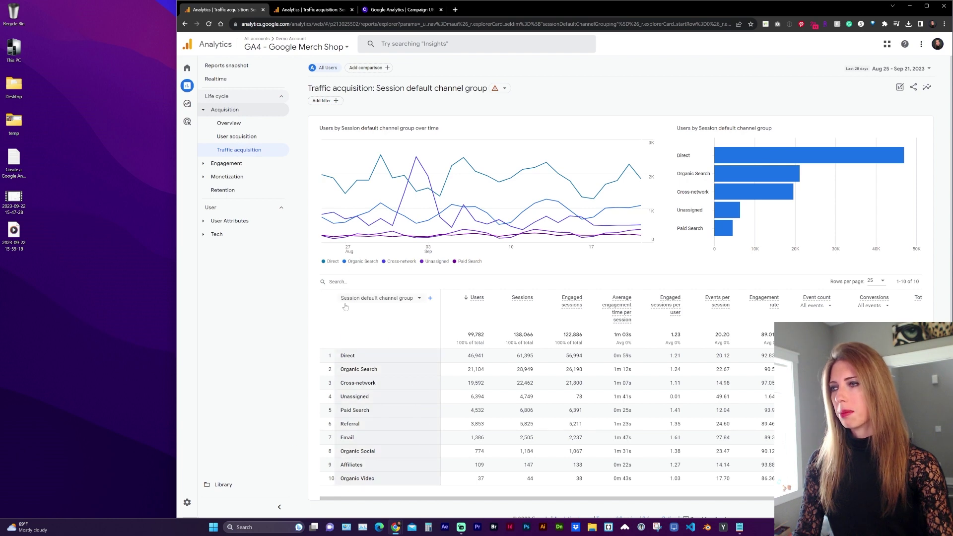
Change the table's primary dimension to Session source / medium.
left_click(393, 301)
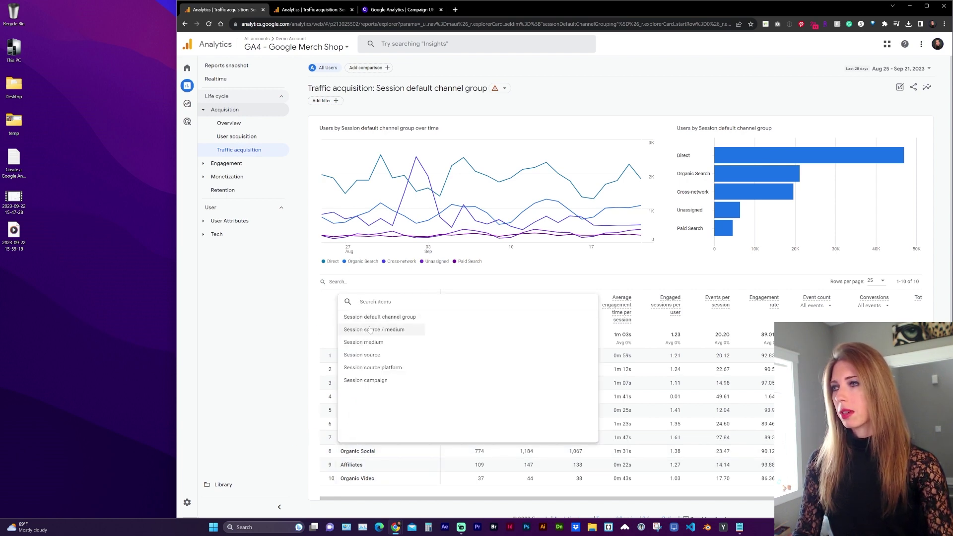
left_click(366, 330)
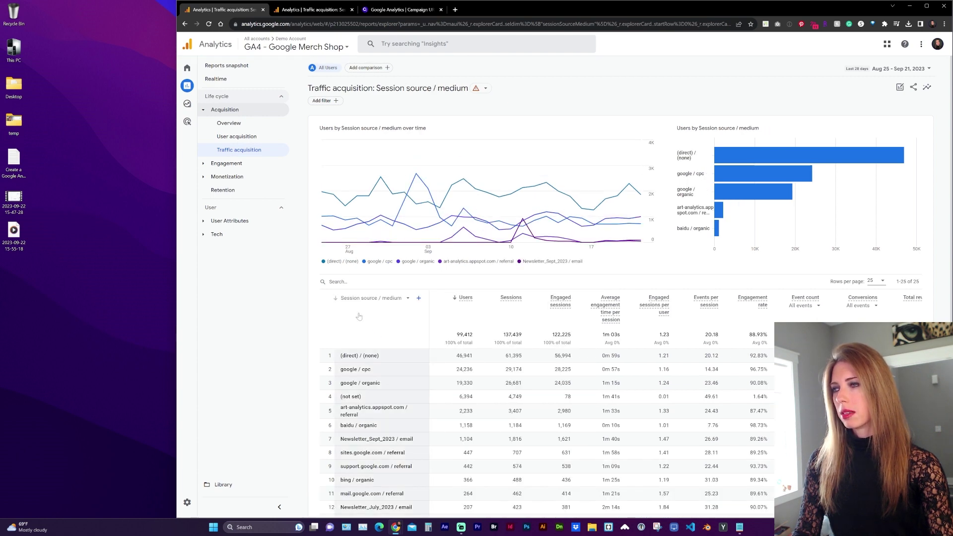
scroll(369, 392, "down", 3)
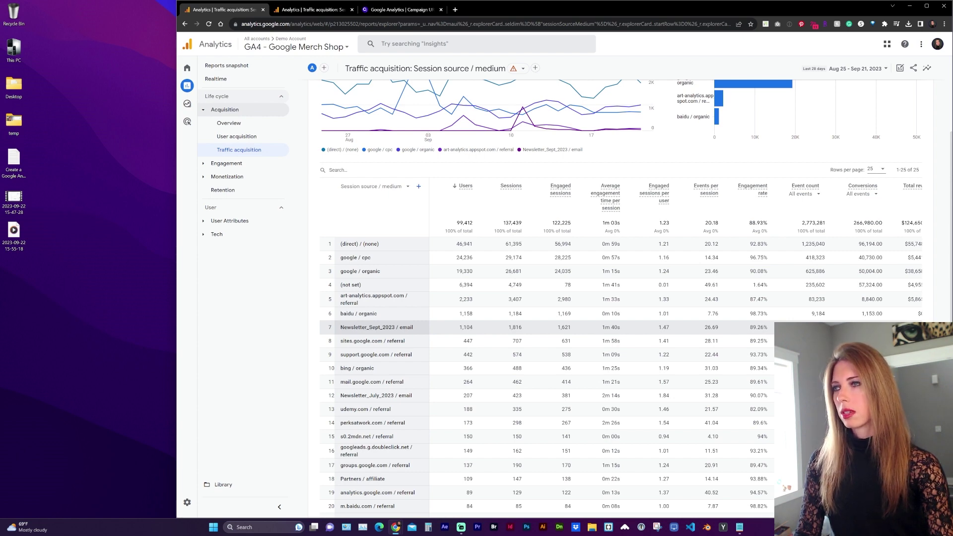
scroll(298, 328, "up", 3)
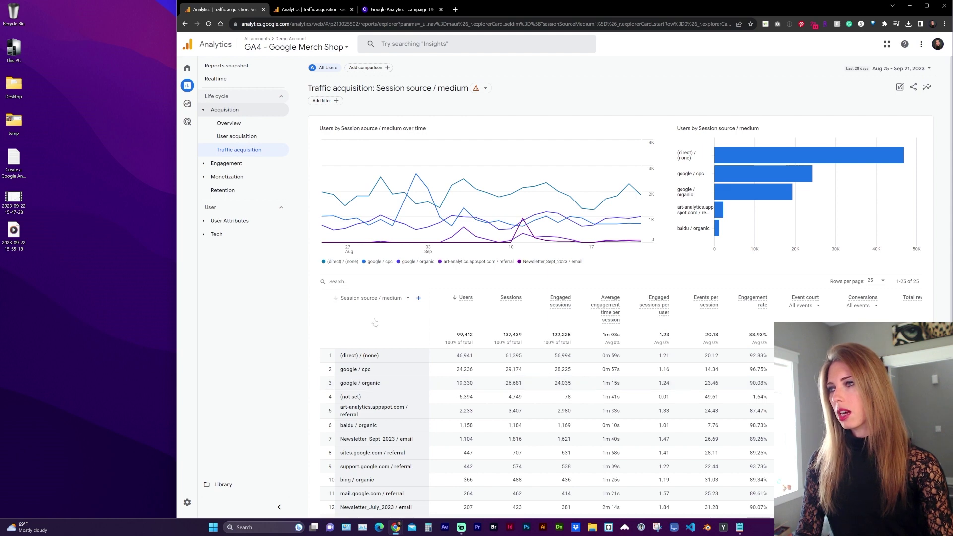
left_click(375, 300)
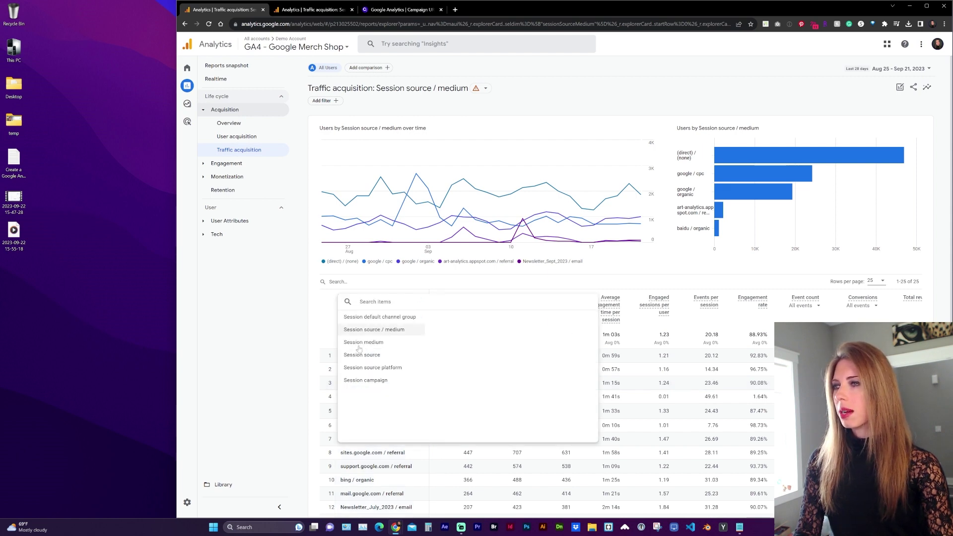
Switch the table to Session campaign and add First user medium as a secondary dimension.
left_click(355, 380)
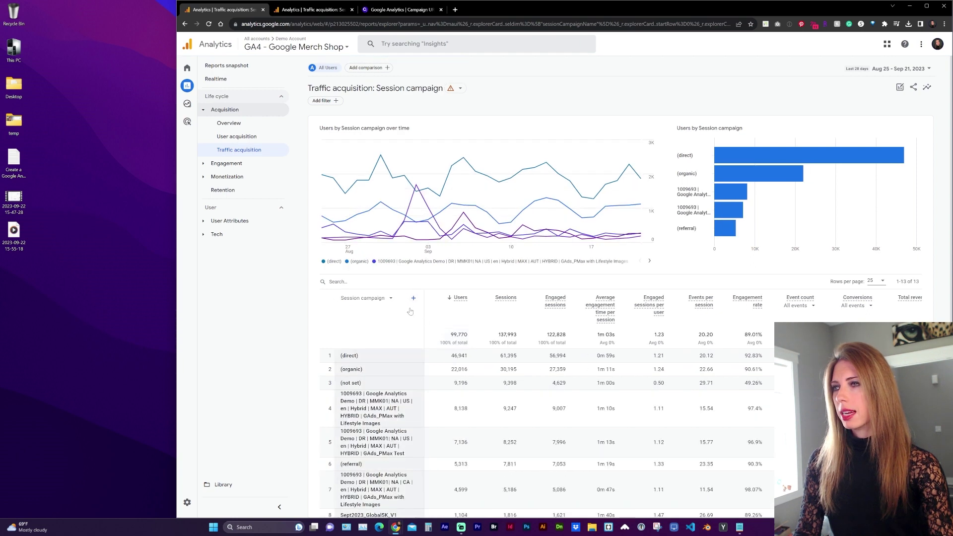
left_click(413, 299)
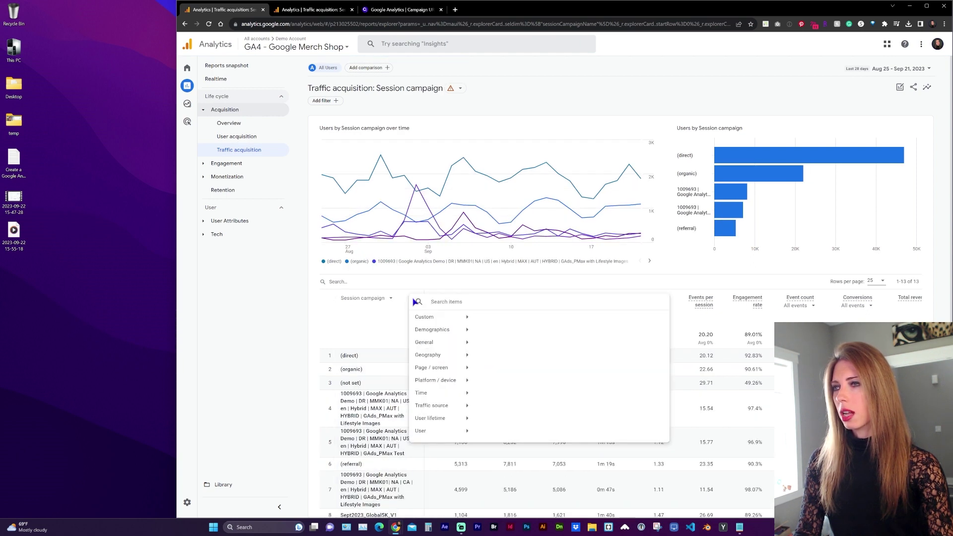
mouse_move(424, 407)
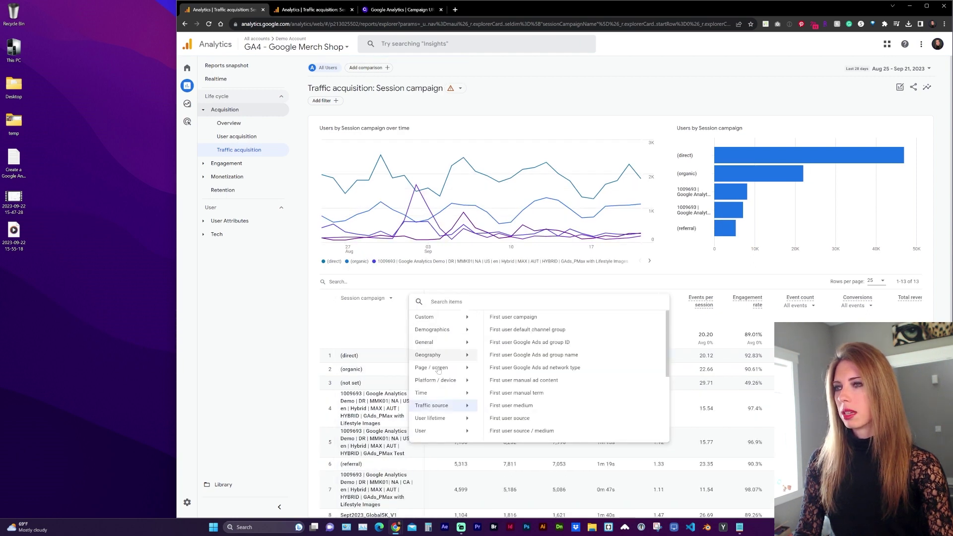
left_click(523, 410)
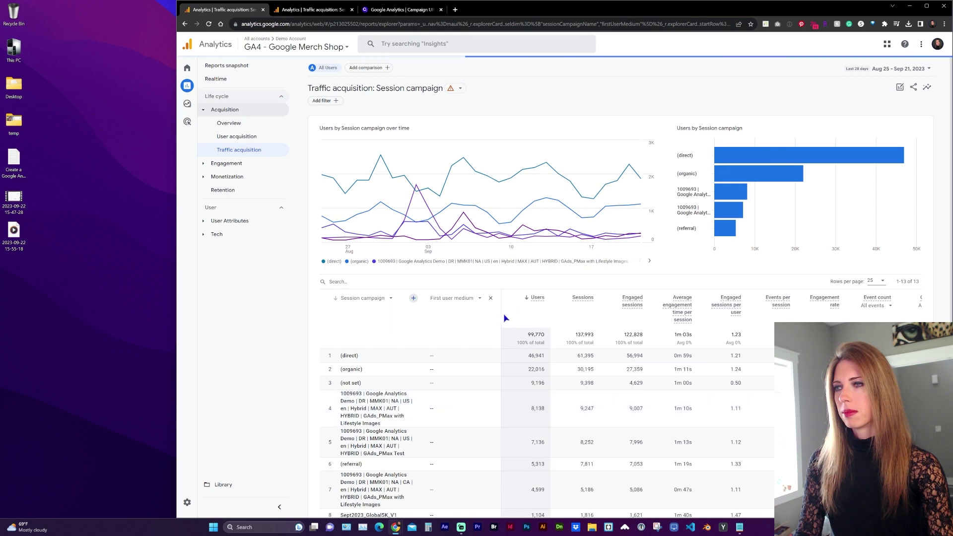
Review the campaign rows and move to the Advertising section.
scroll(456, 338, "down", 2)
scroll(449, 348, "down", 3)
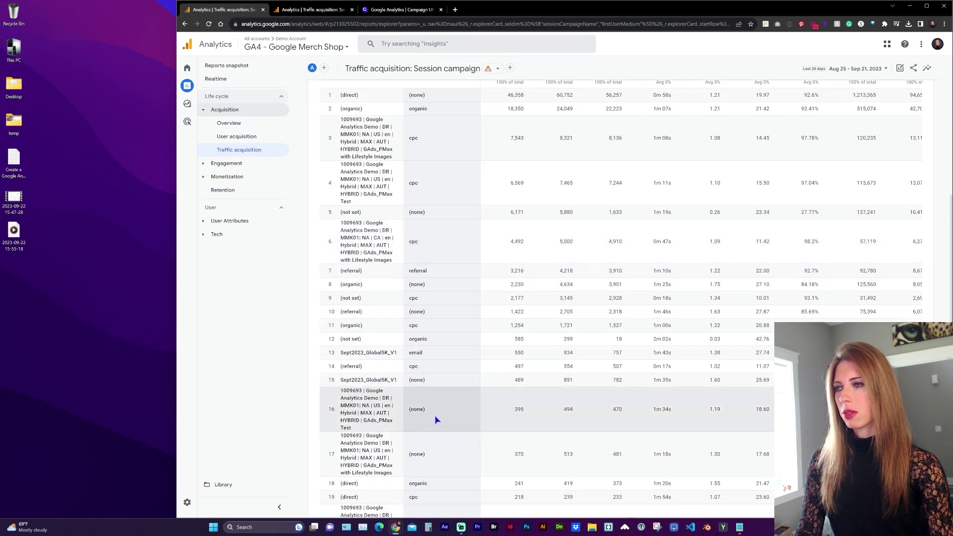
scroll(442, 355, "up", 5)
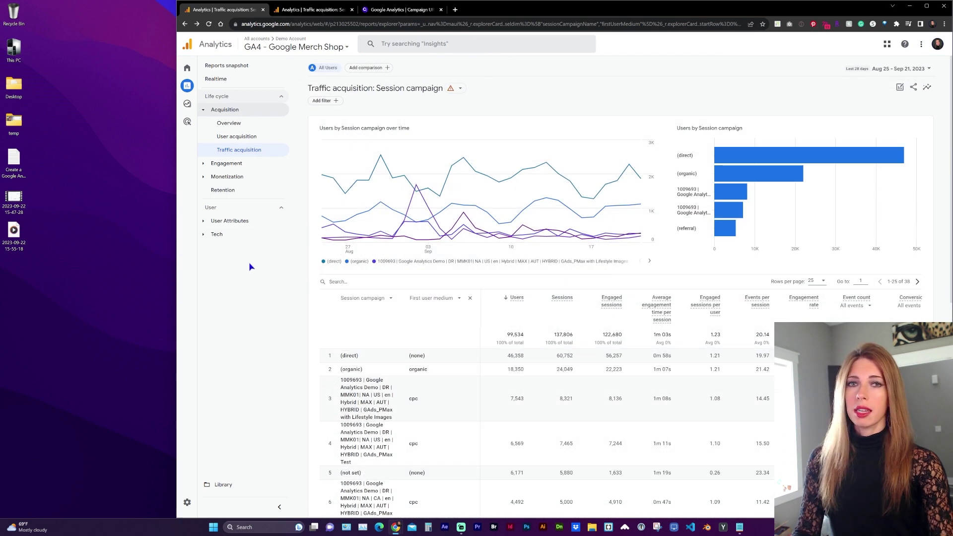
mouse_move(187, 123)
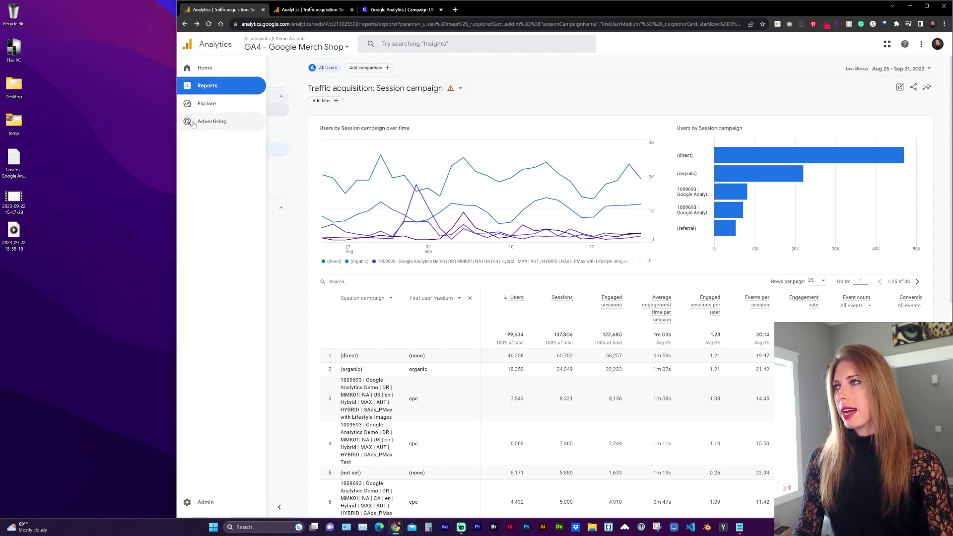
left_click(193, 123)
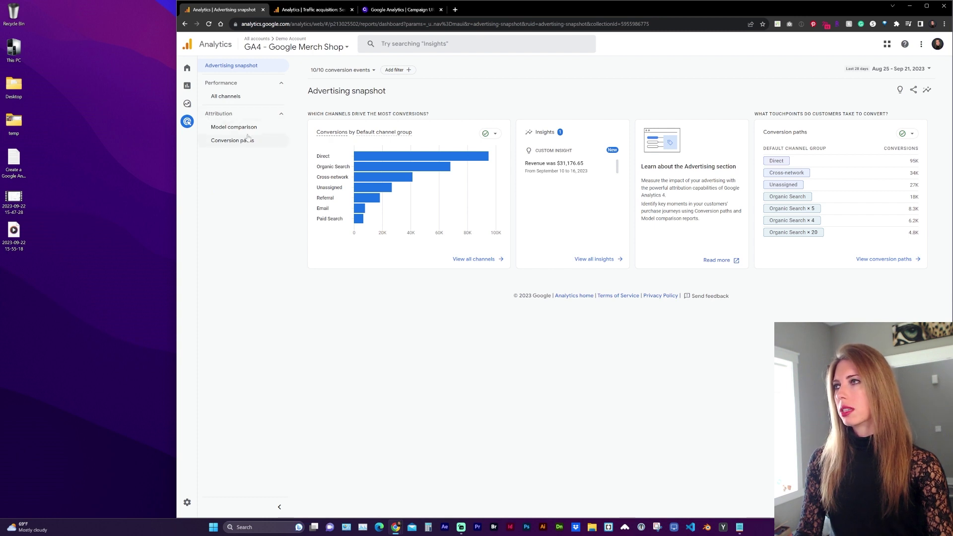
Open Conversion paths and group the conversions by Campaign.
left_click(229, 142)
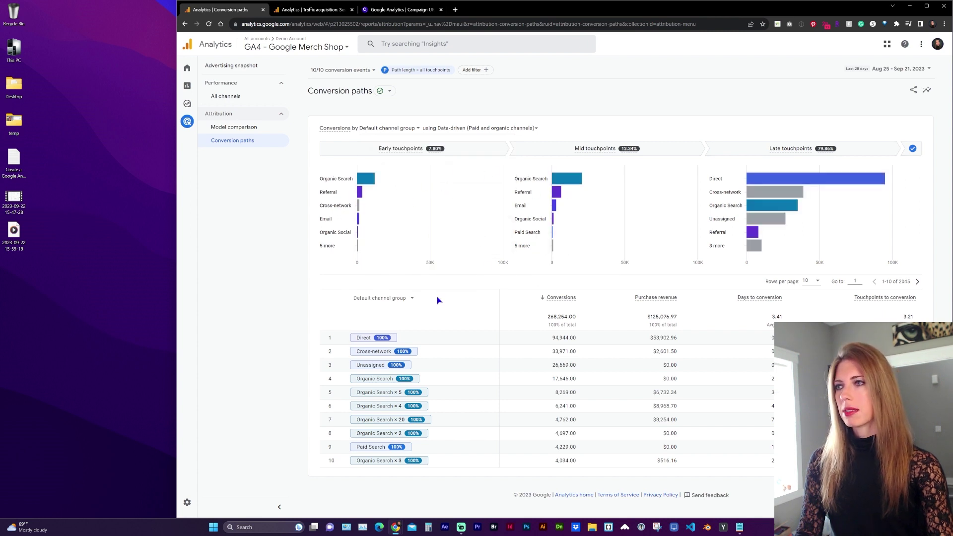
left_click(416, 129)
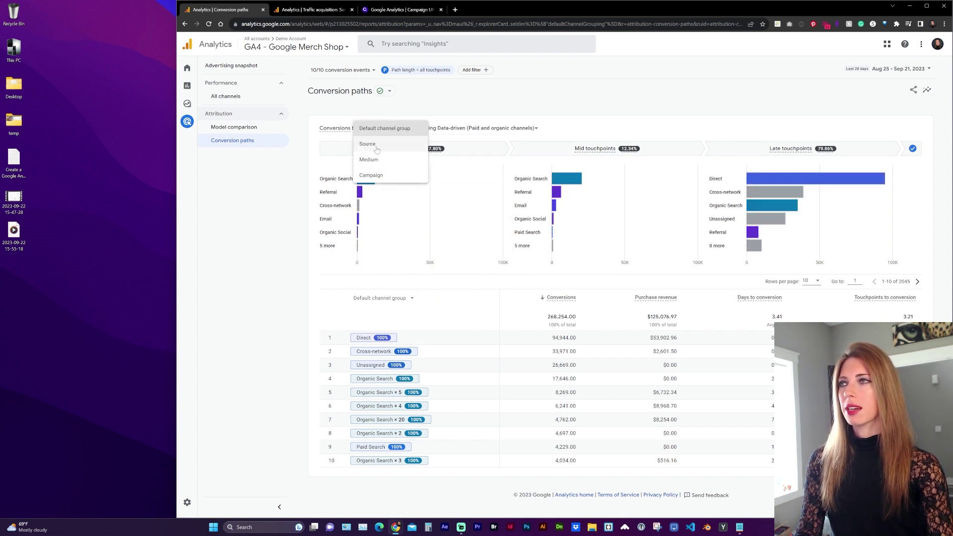
left_click(370, 174)
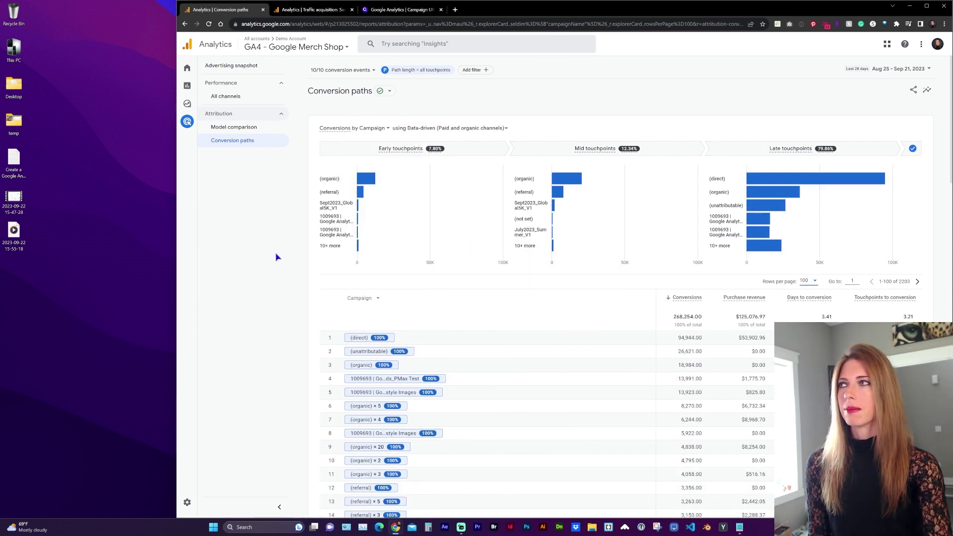
mouse_move(192, 107)
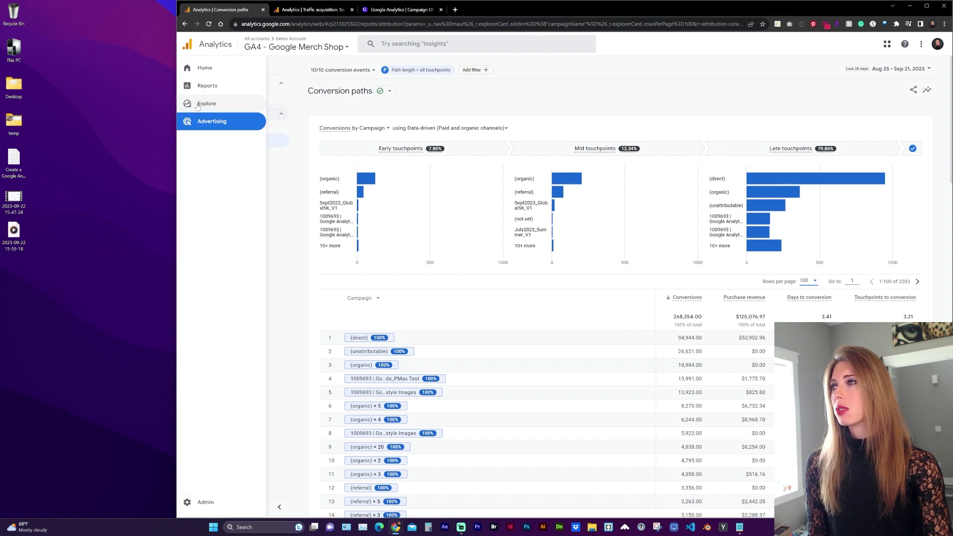
left_click(203, 103)
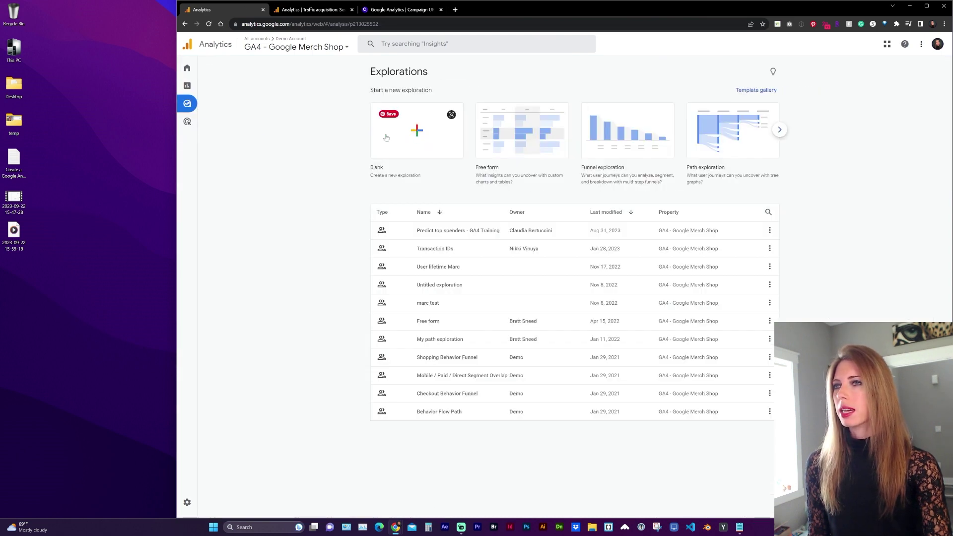
Start a Blank free-form exploration titled My Custom Campaigns and check its date range.
left_click(415, 136)
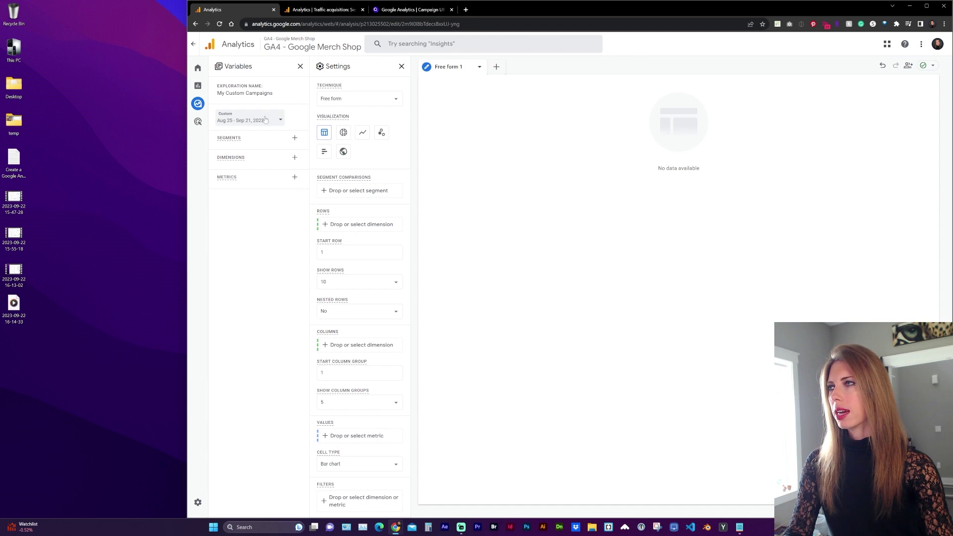
left_click(266, 120)
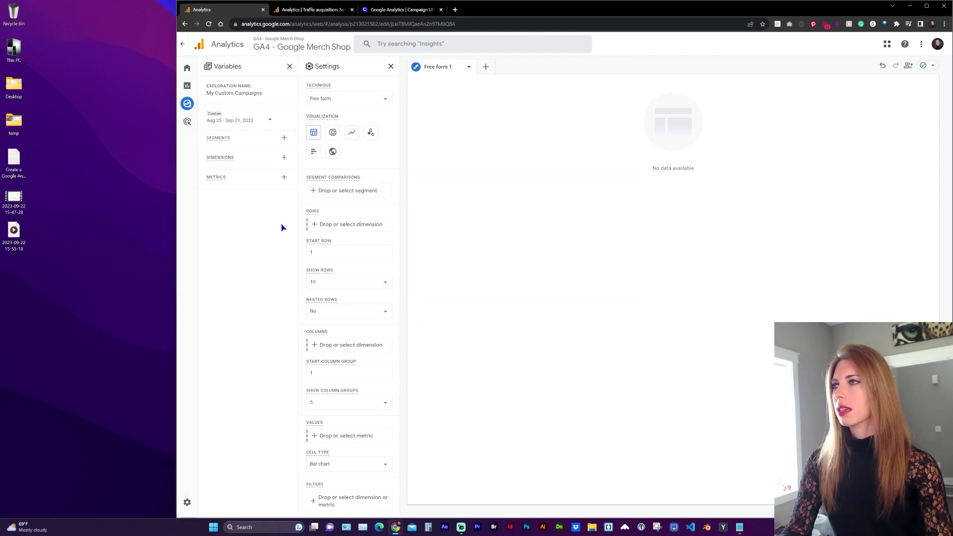
From the Traffic source category, import Session campaign, Session medium and Session source.
left_click(283, 158)
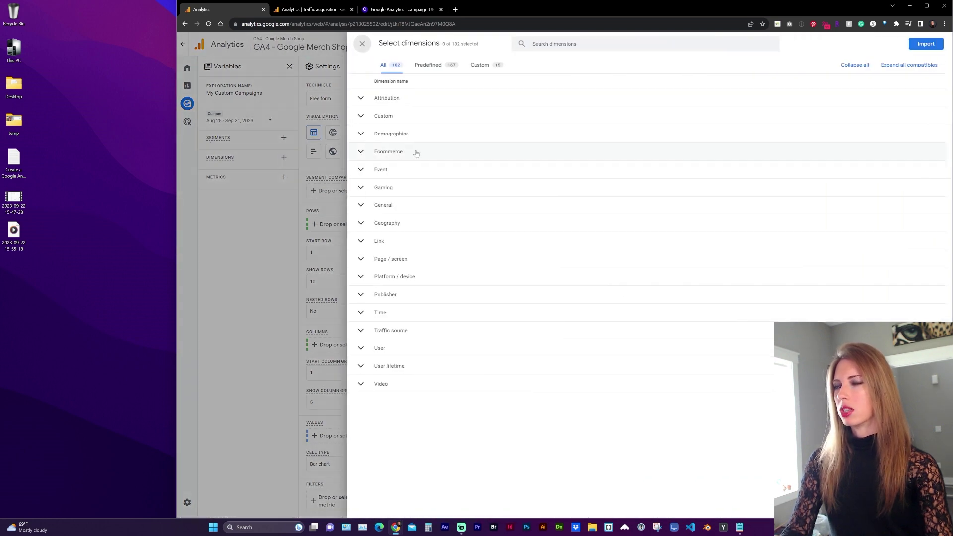
left_click(361, 330)
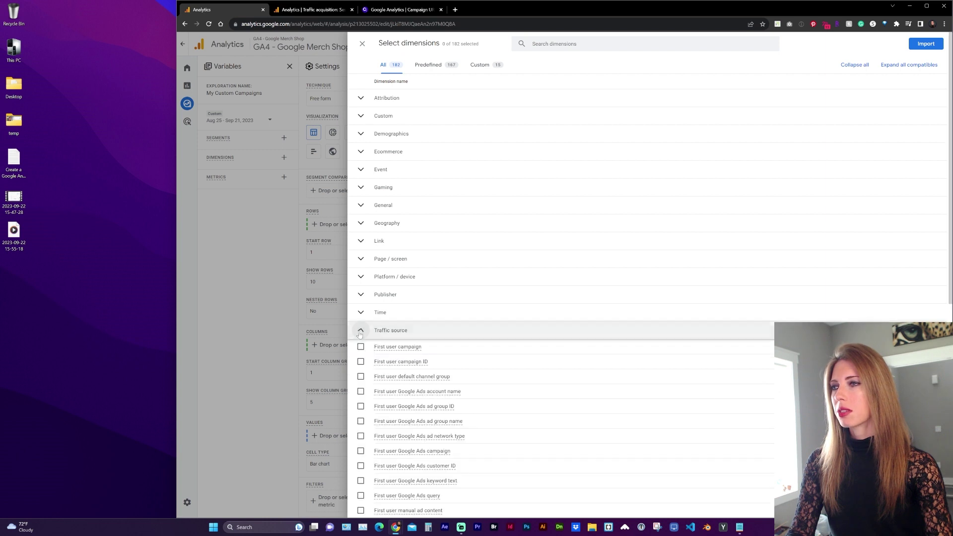
scroll(426, 355, "down", 8)
left_click(361, 219)
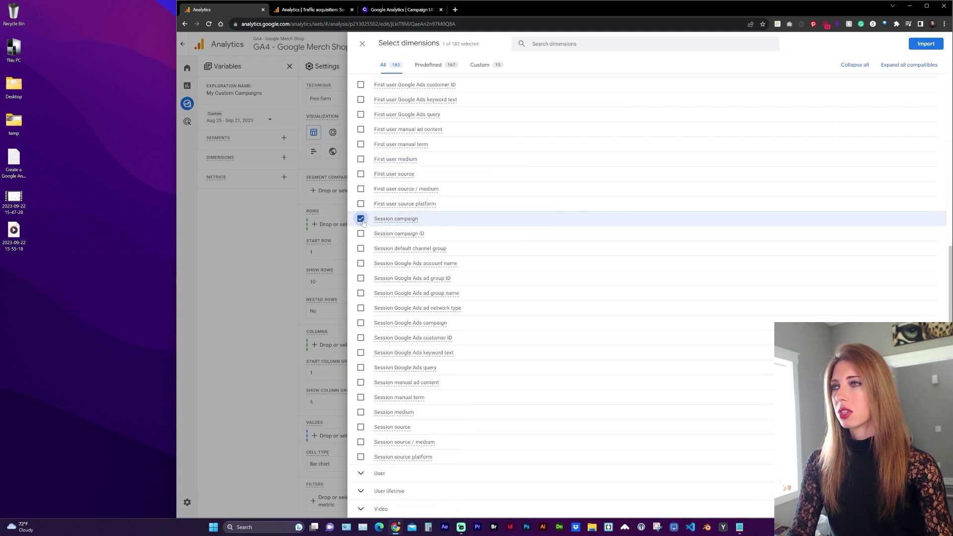
left_click(360, 413)
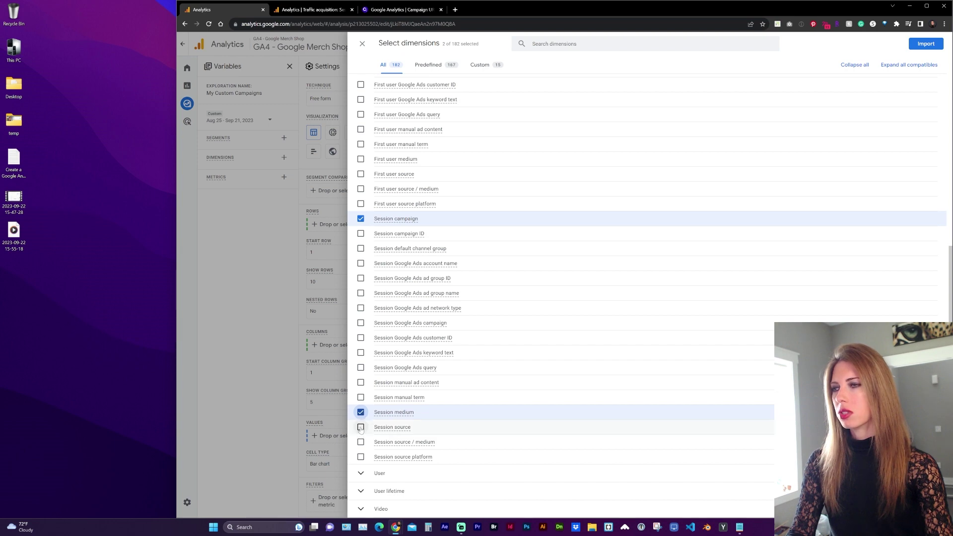
left_click(361, 428)
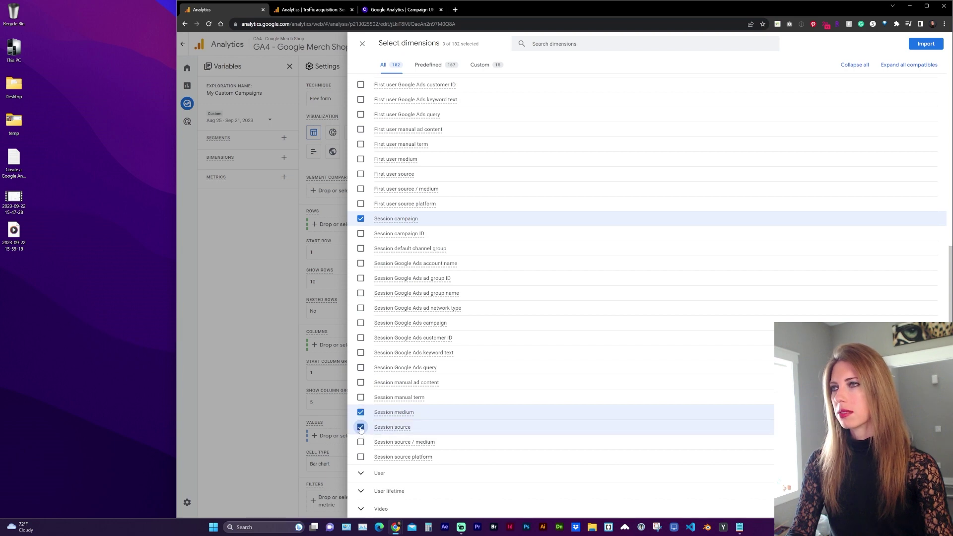
left_click(926, 45)
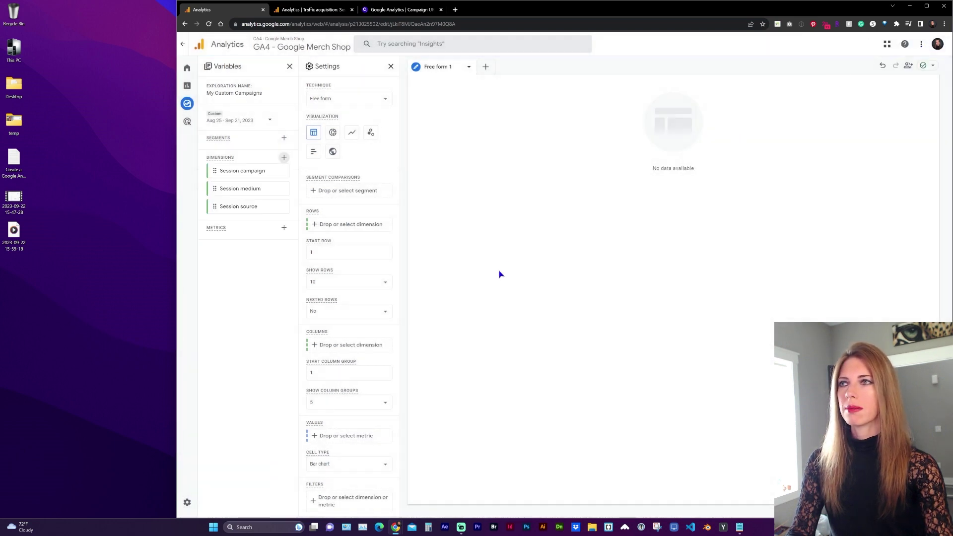
Import Sessions and Engagement rate from Session, plus Conversions from Event, as metrics.
left_click(283, 228)
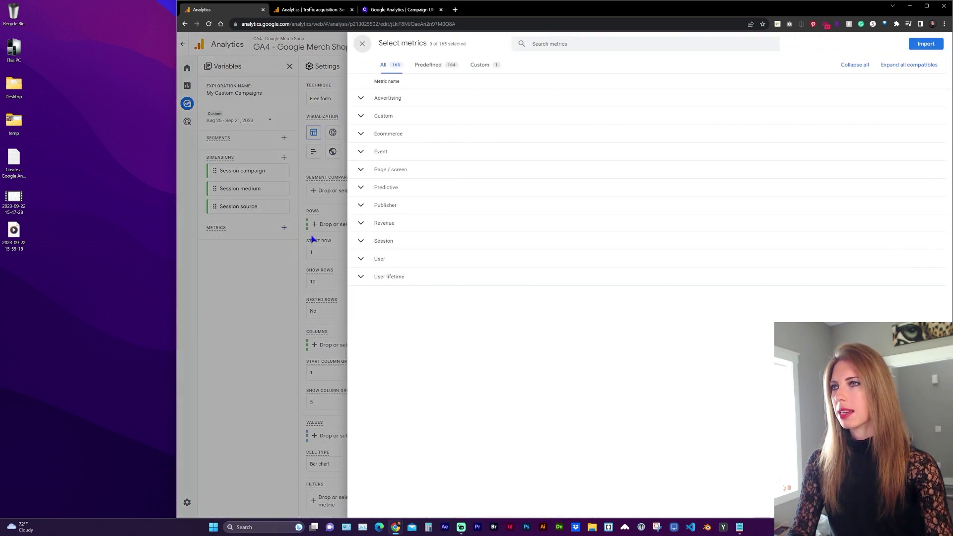
left_click(361, 241)
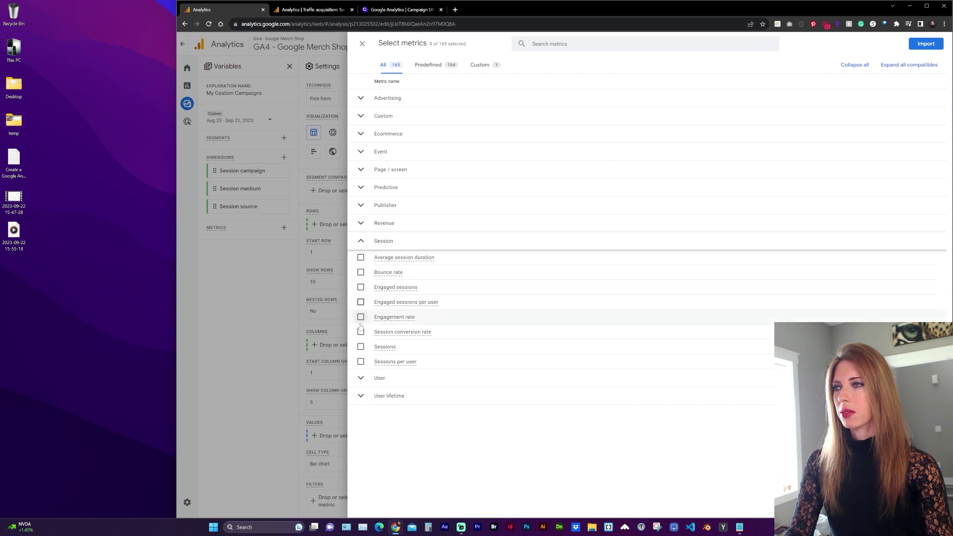
left_click(361, 347)
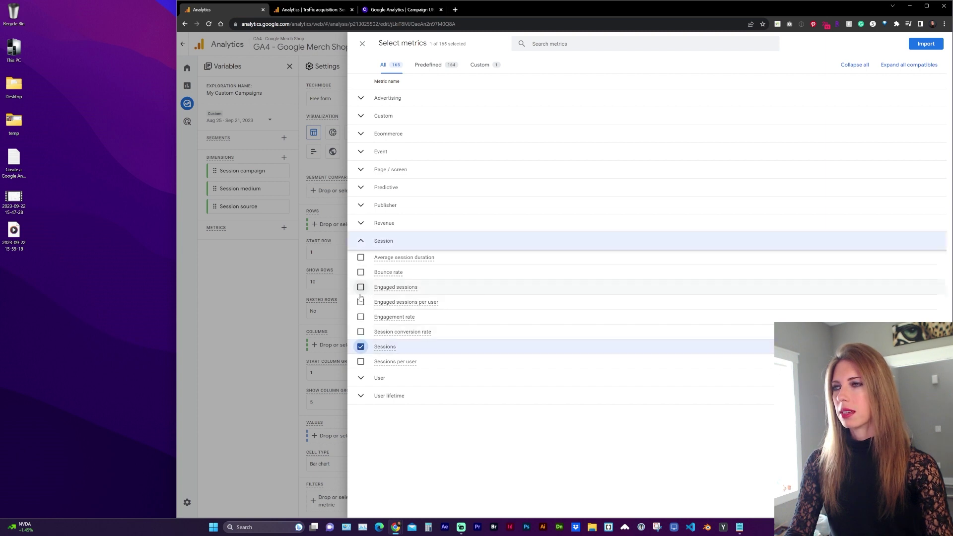
left_click(361, 318)
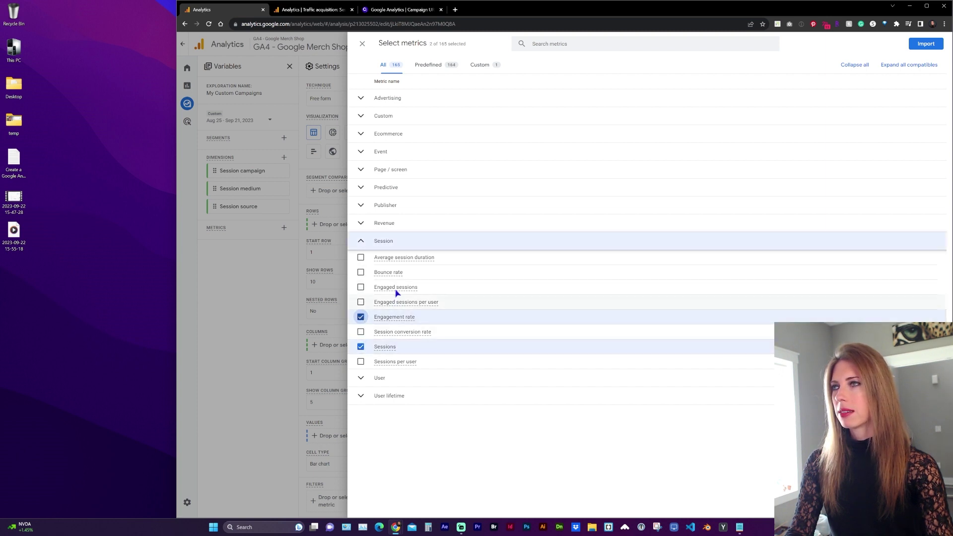
left_click(360, 151)
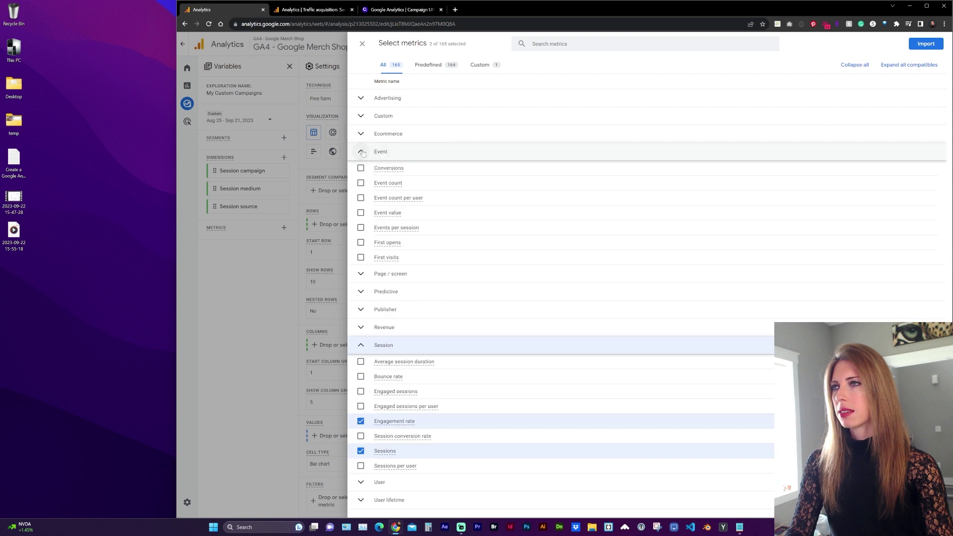
left_click(361, 168)
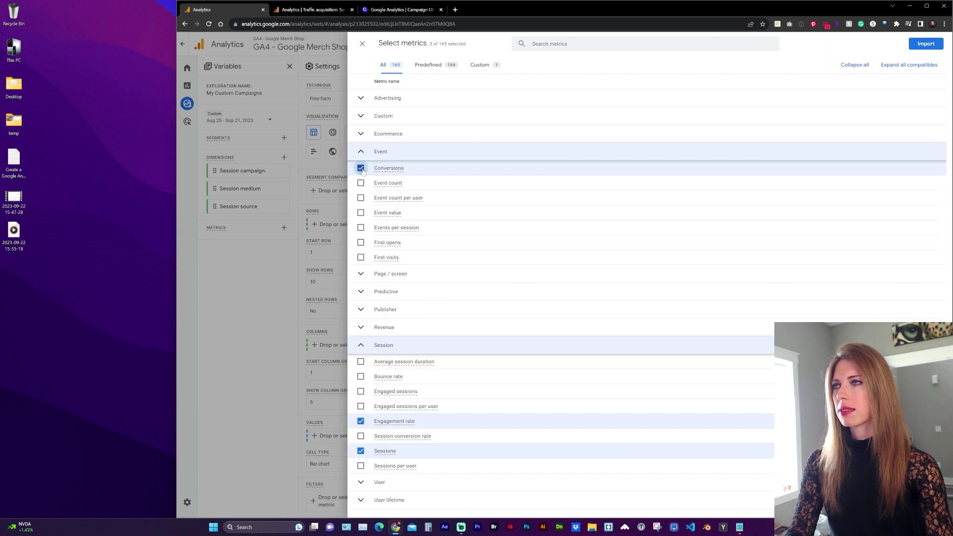
left_click(926, 44)
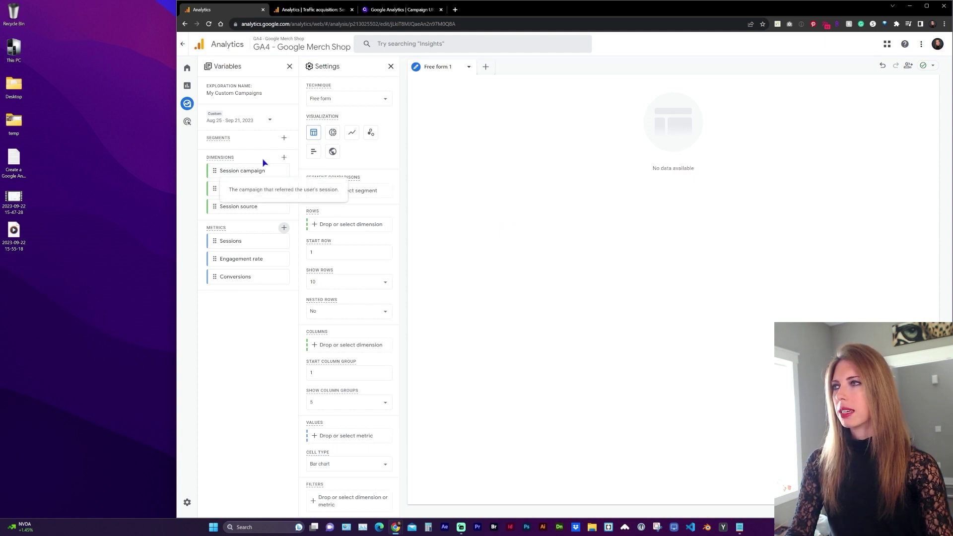
Place campaign, medium and source in Rows and Sessions, Engagement rate, Conversions in Values.
left_click_drag(225, 173, 348, 225)
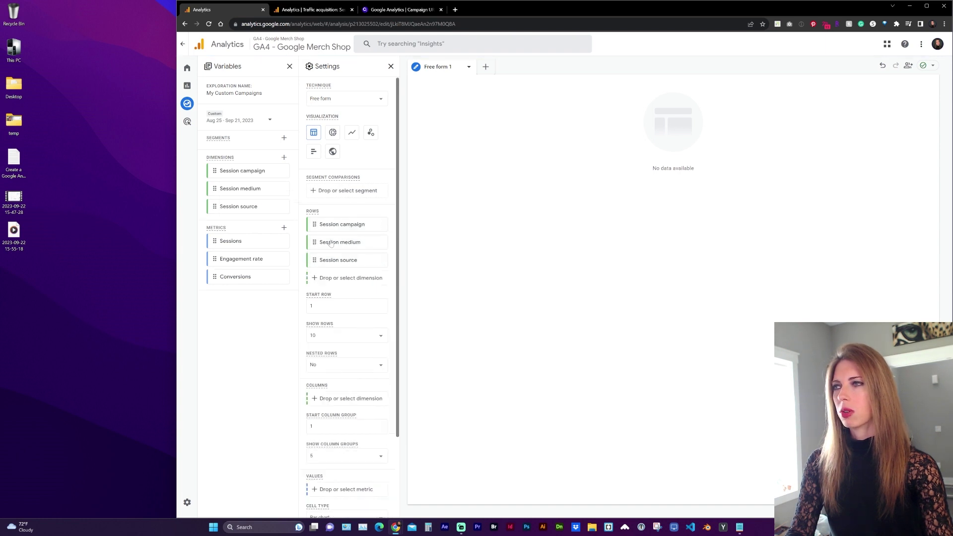
scroll(346, 358, "down", 2)
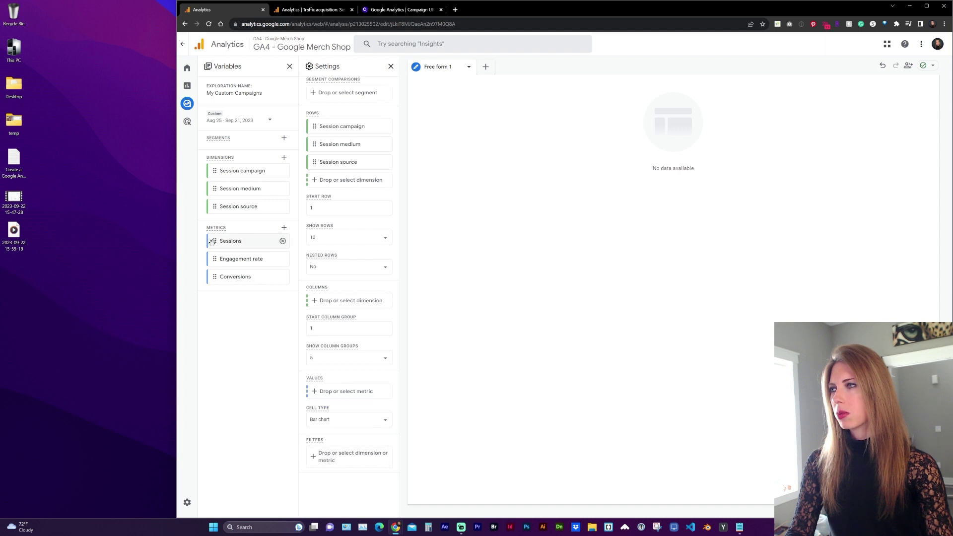
left_click_drag(214, 241, 315, 393)
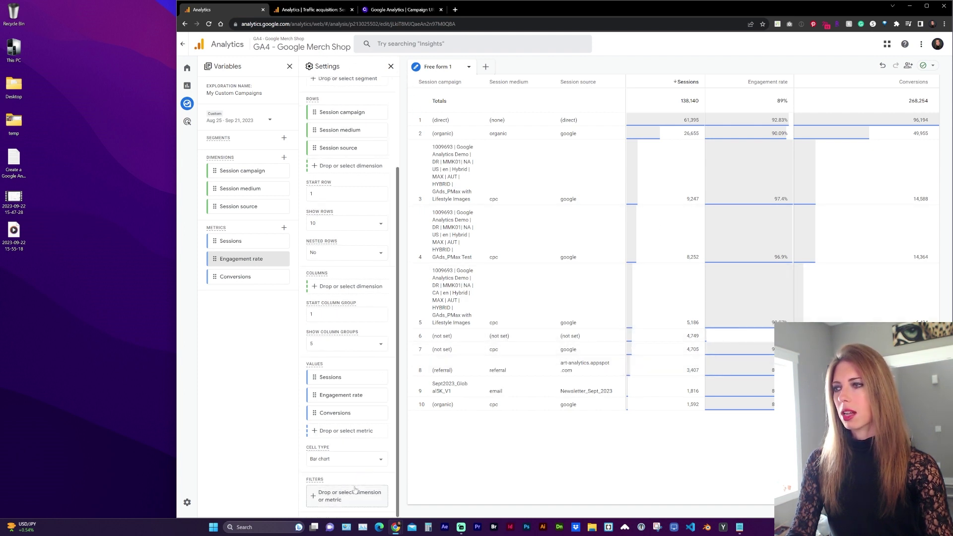
Add a Session campaign filter set to 'does not match regex' and start typing ^\(.
left_click(333, 495)
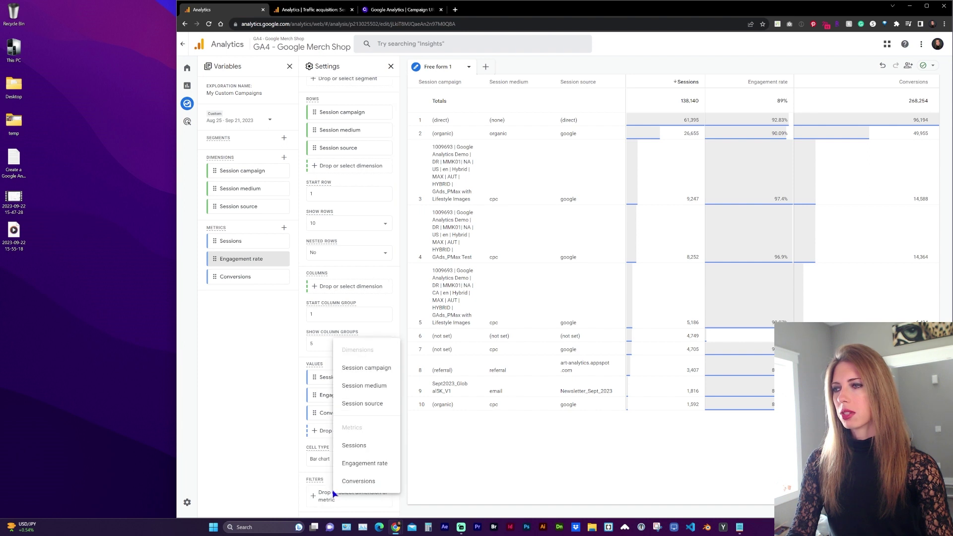
left_click(373, 372)
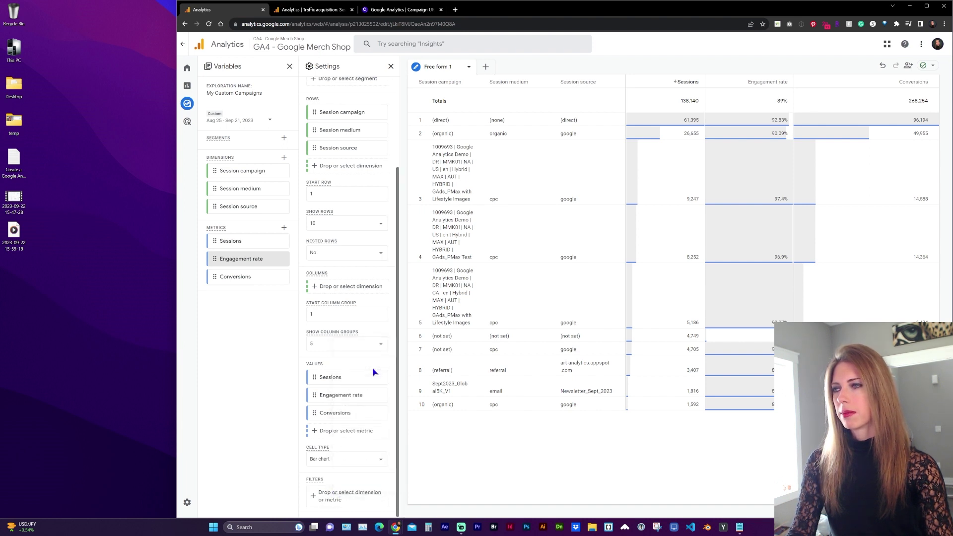
left_click(350, 431)
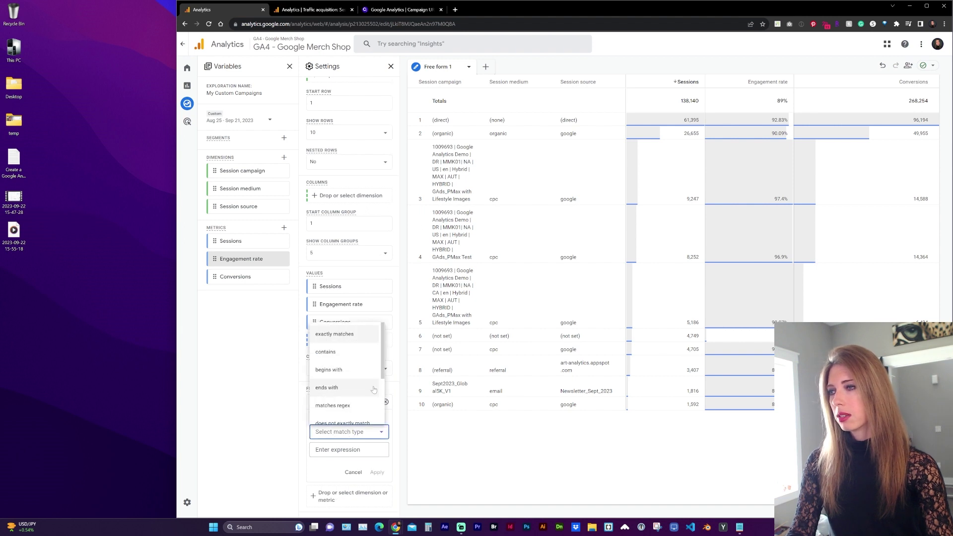
scroll(368, 398, "down", 3)
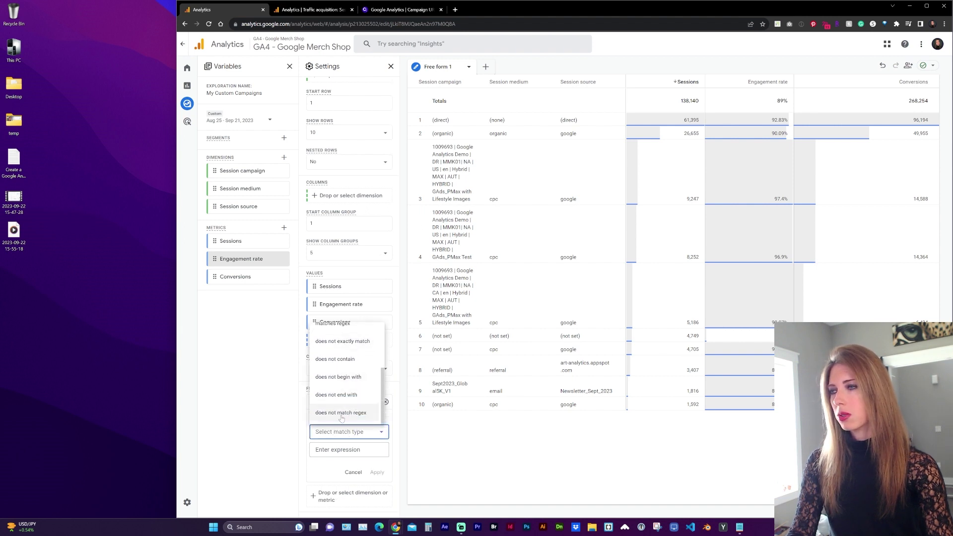
left_click(341, 412)
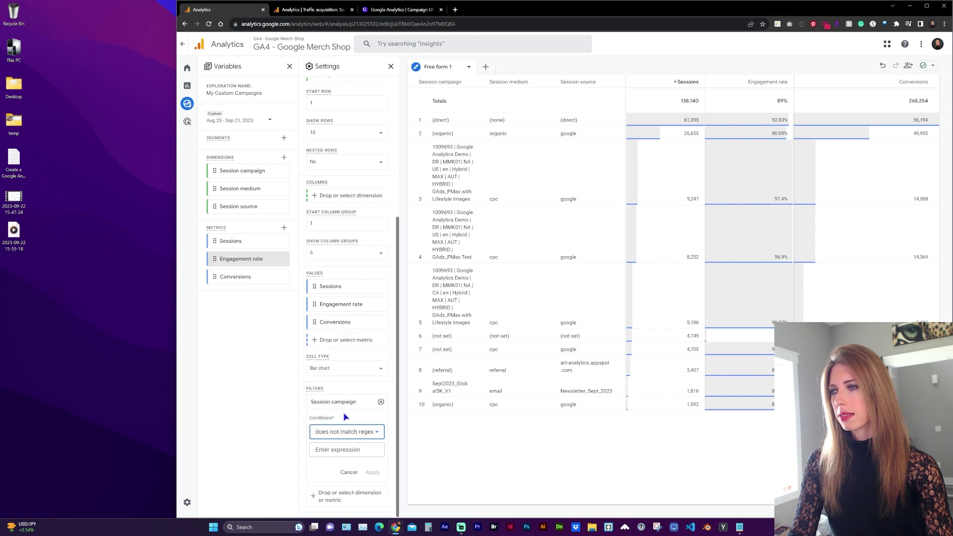
left_click(340, 452)
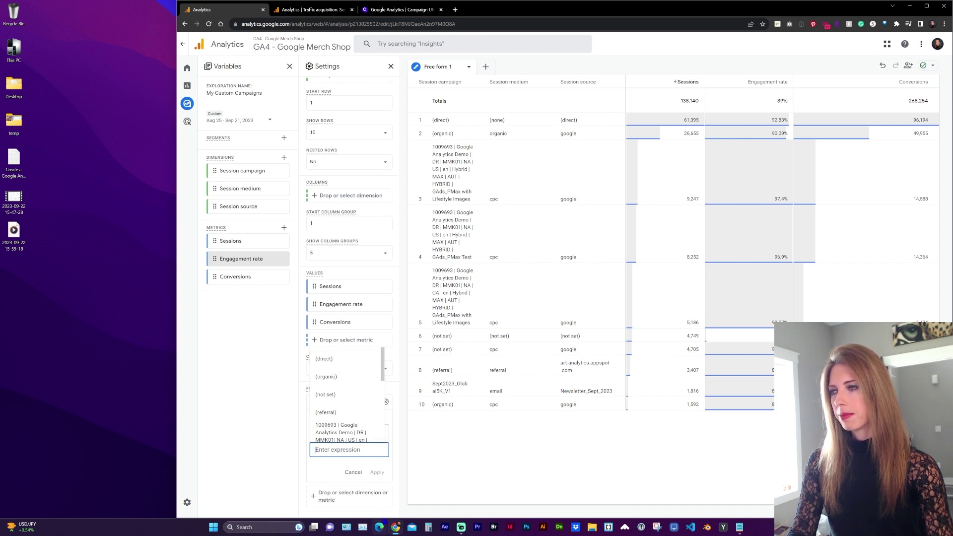
type("^\\")
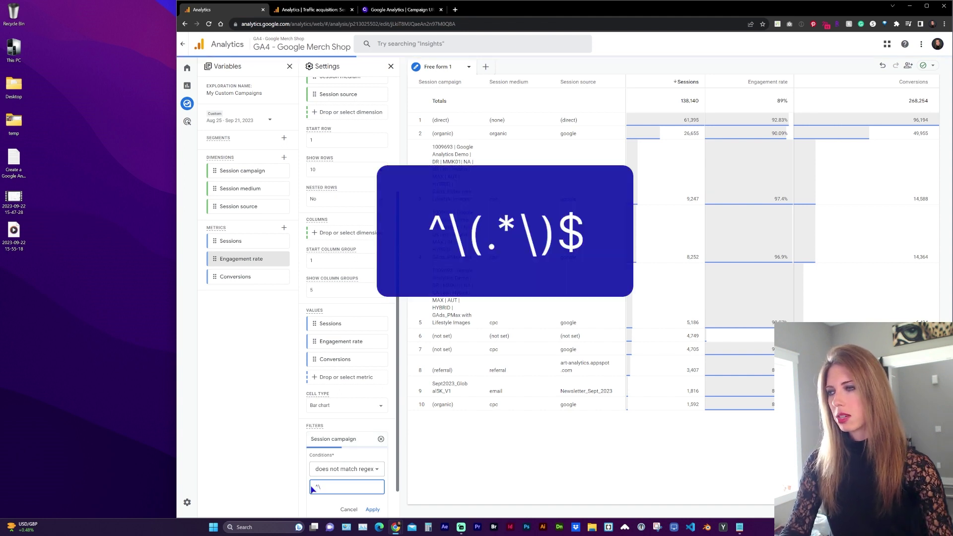
type("(")
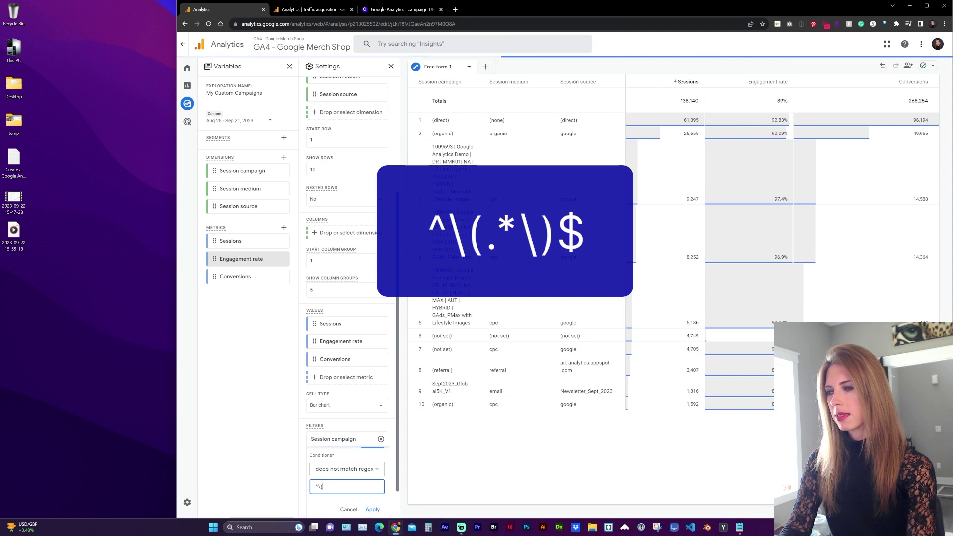
type(".*")
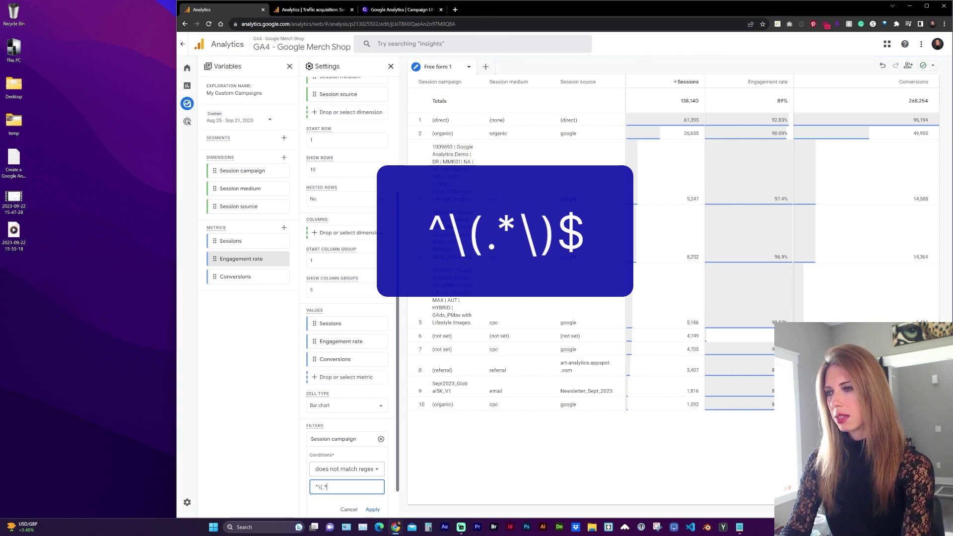
Complete the expression as ^\(.*\)$ and apply the filter.
type("\\")
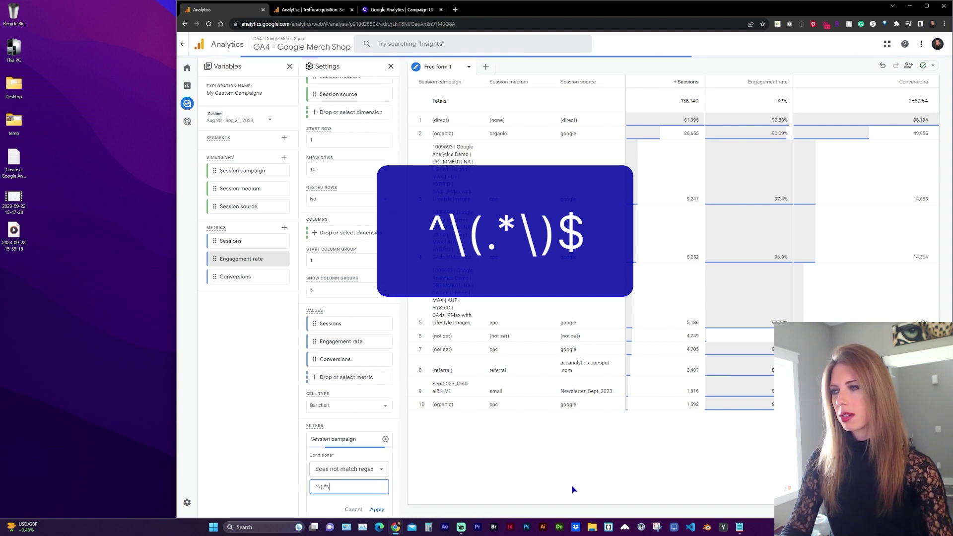
type(")$")
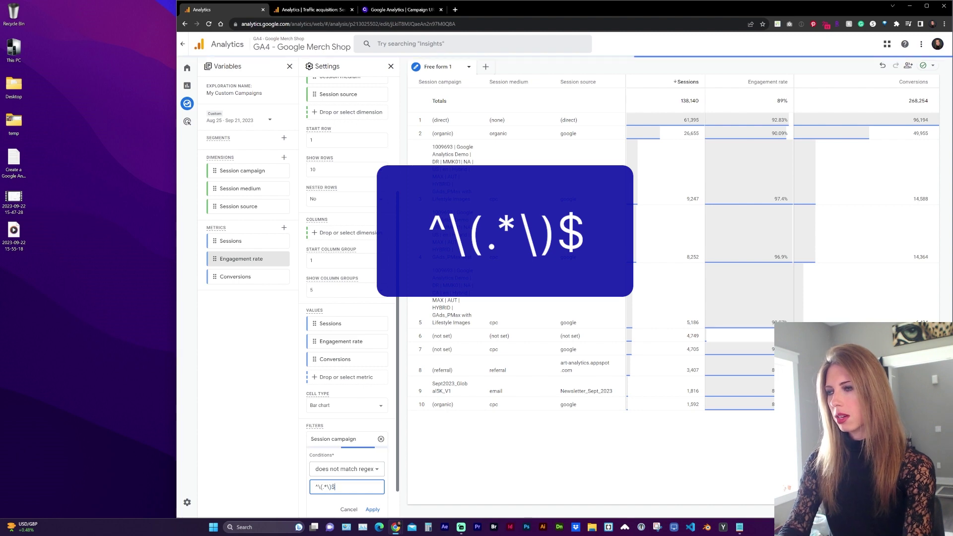
left_click(380, 510)
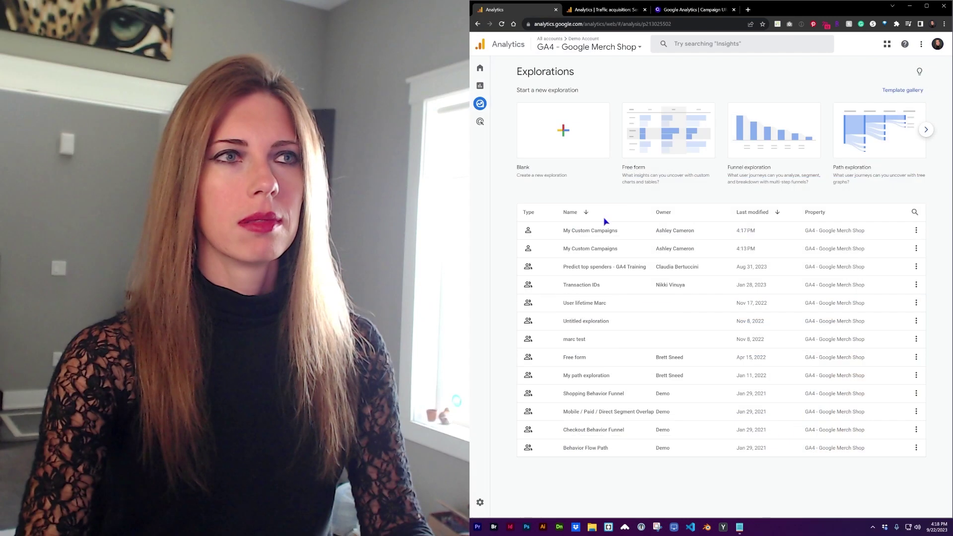
Open the saved My Custom Campaigns exploration from the Explorations list.
mouse_move(489, 142)
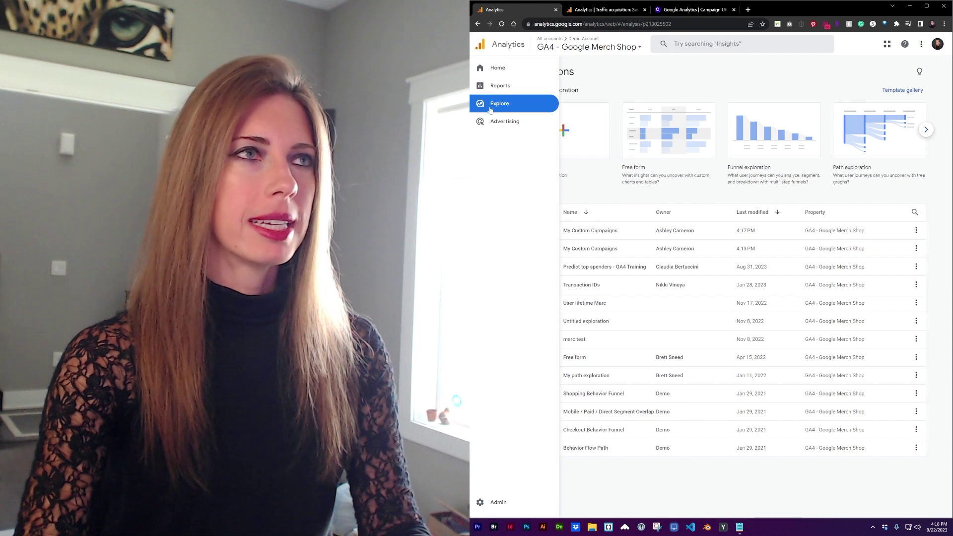
left_click(591, 231)
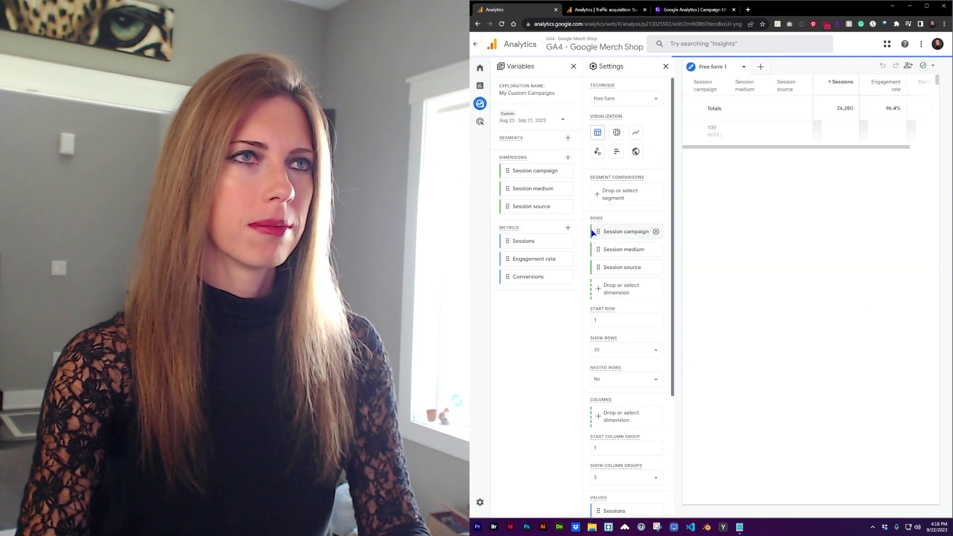